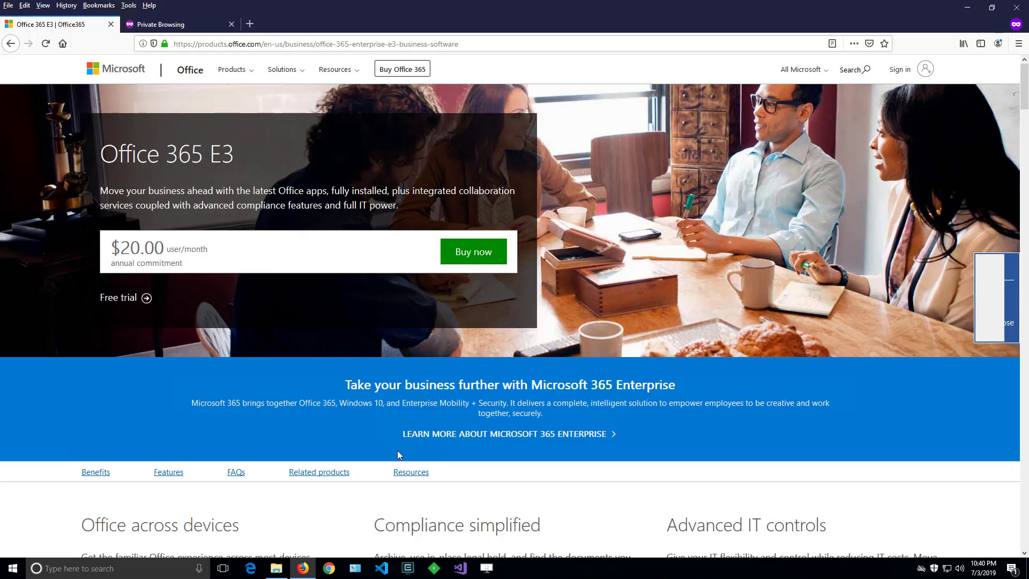
# In the private tab, search Google for 'office 365 try e3' and open the Office 365 E3 result.
pyautogui.click(177, 24)
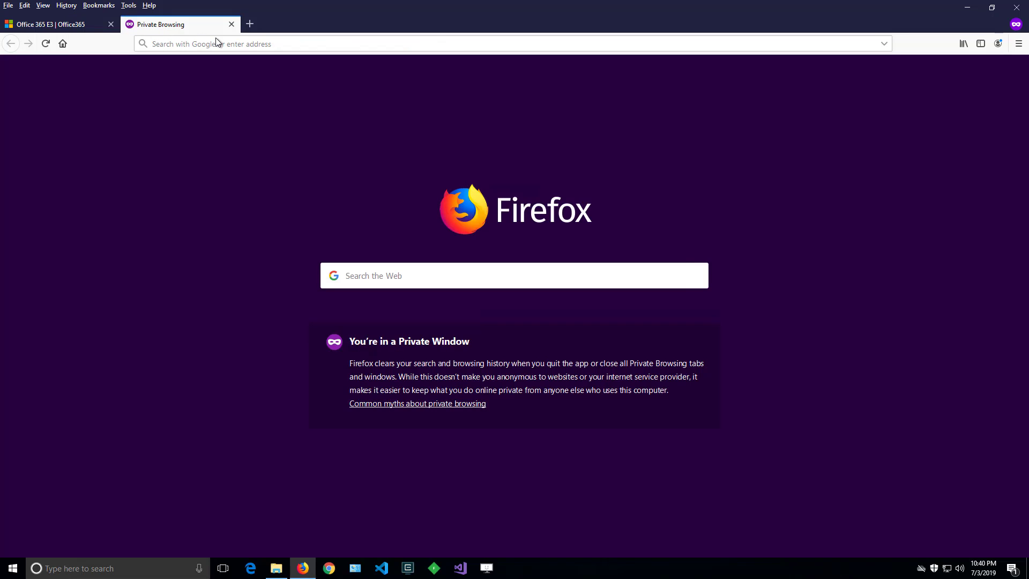
pyautogui.click(216, 39)
pyautogui.write('office 365 try')
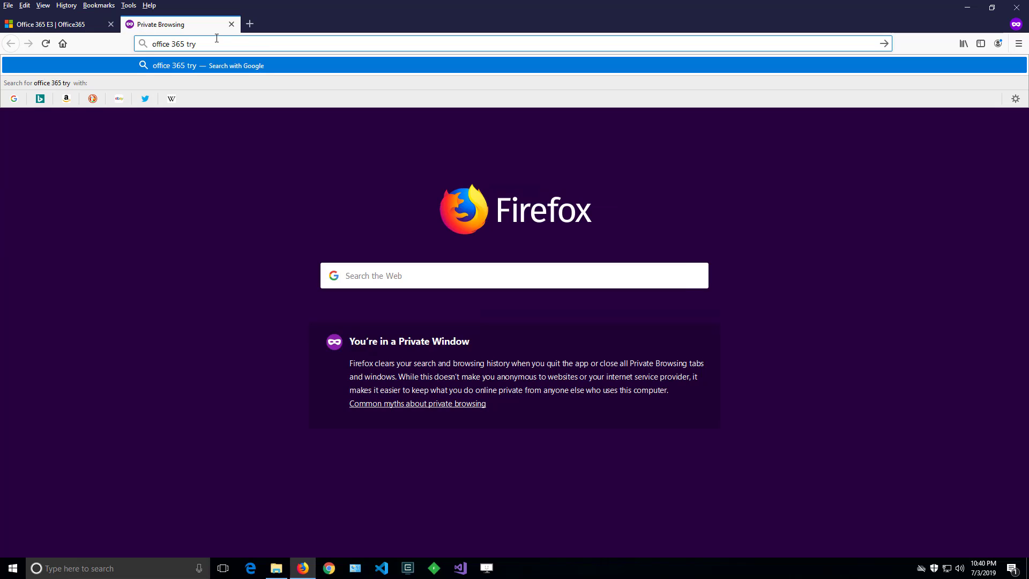
pyautogui.write(' e3')
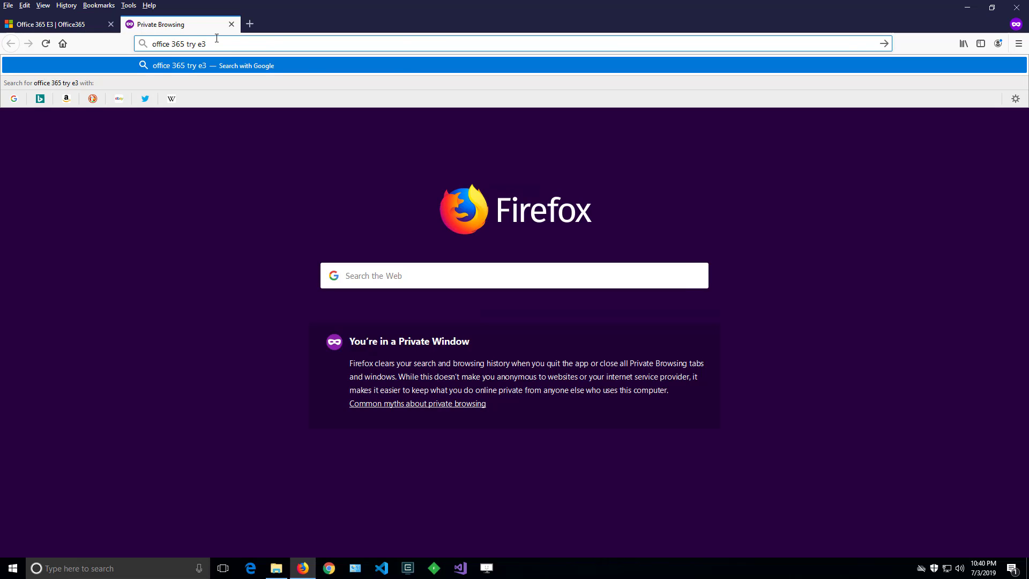
pyautogui.press('Return')
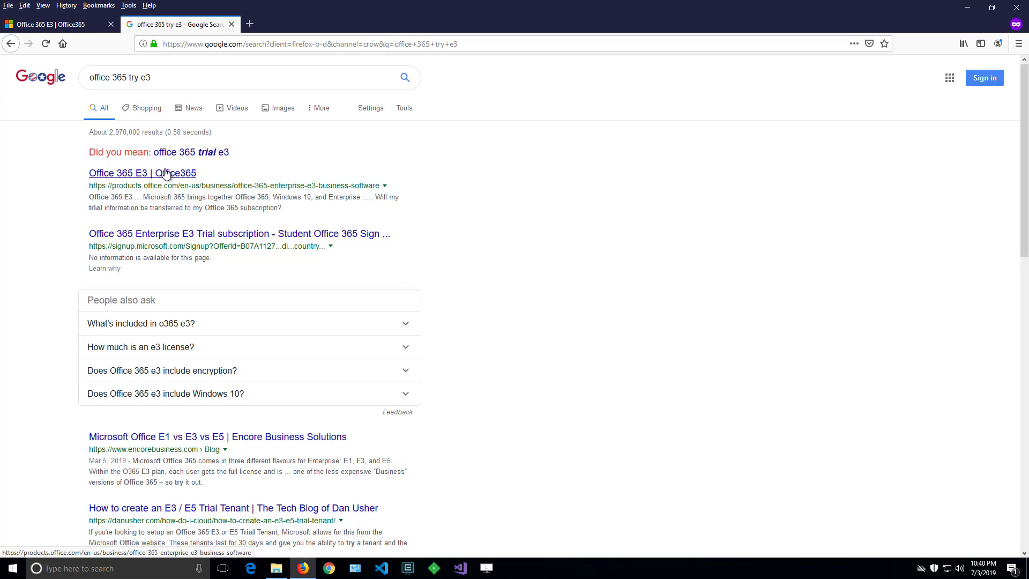
pyautogui.click(167, 173)
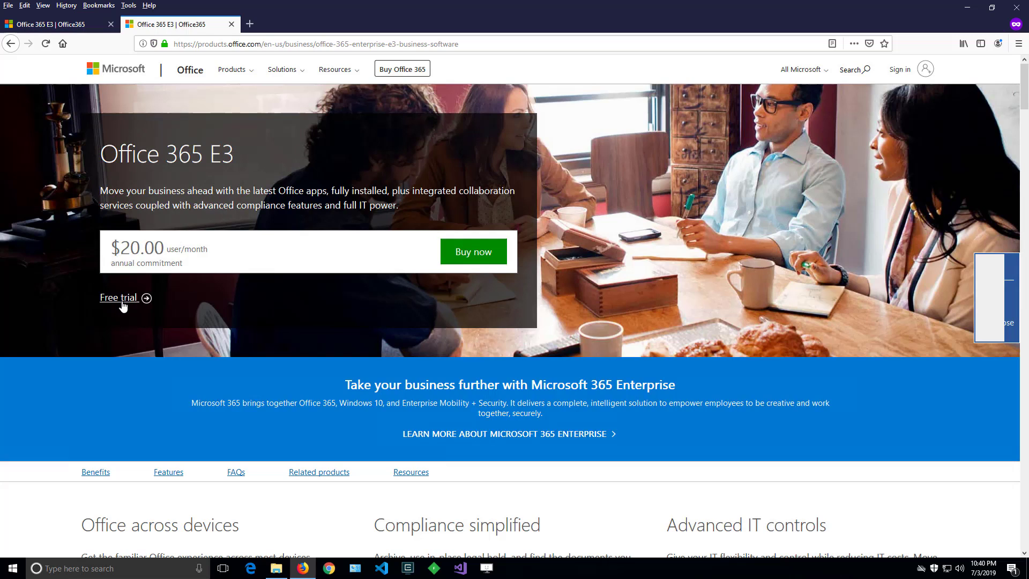
# Start the Office 365 E3 free trial, submit the account e-mail address, and begin new account setup.
pyautogui.click(123, 304)
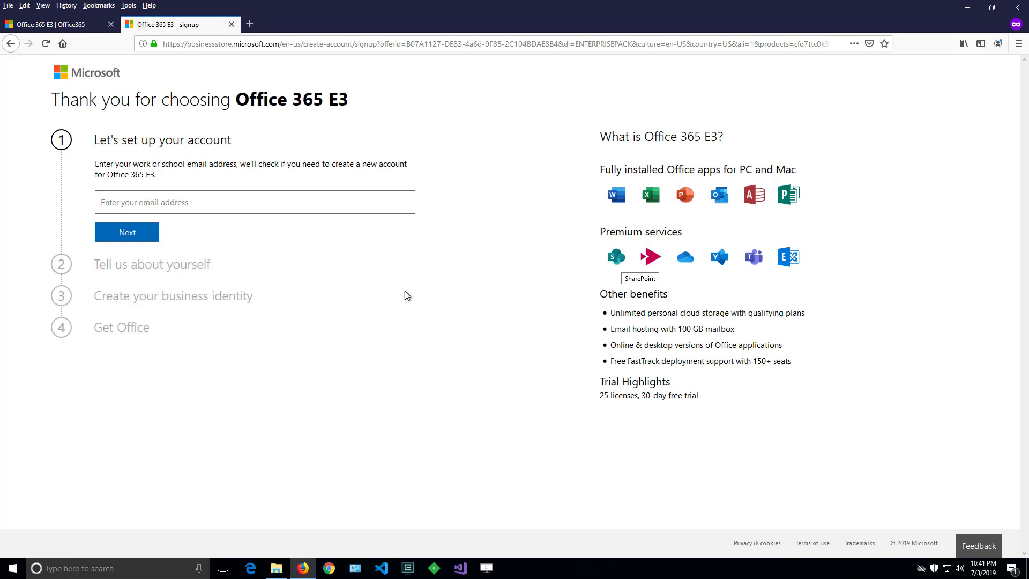
pyautogui.click(128, 203)
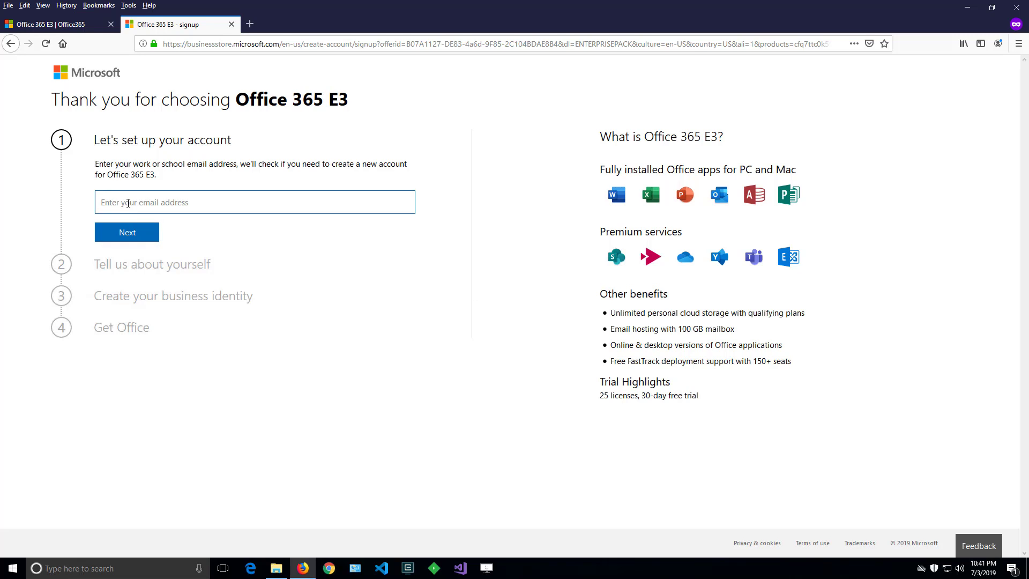
pyautogui.press('Return')
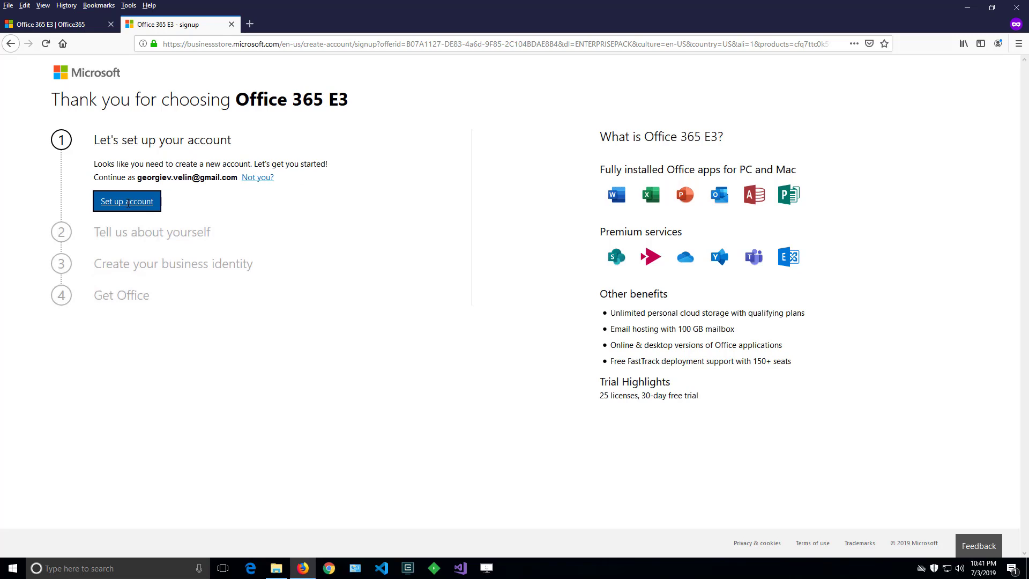
pyautogui.click(144, 209)
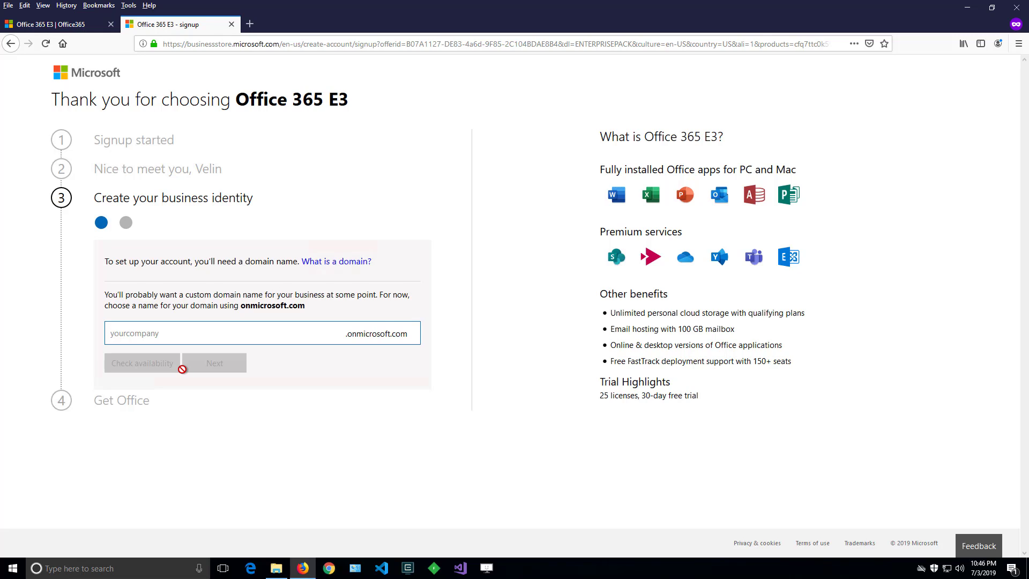
# Confirm 'powerusertips' is available as the onmicrosoft.com domain and continue.
pyautogui.write('power')
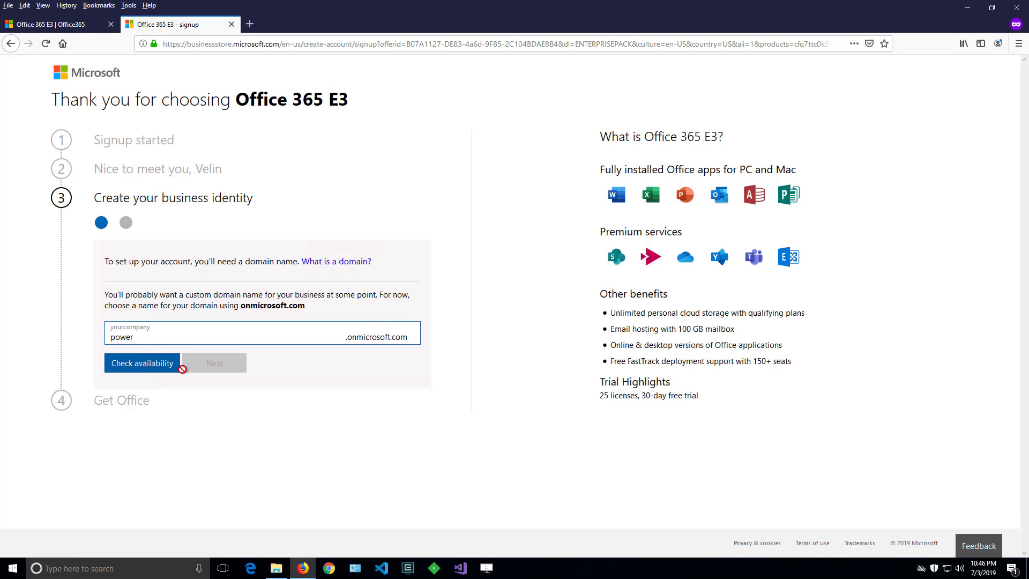
pyautogui.write('usertips')
pyautogui.click(166, 366)
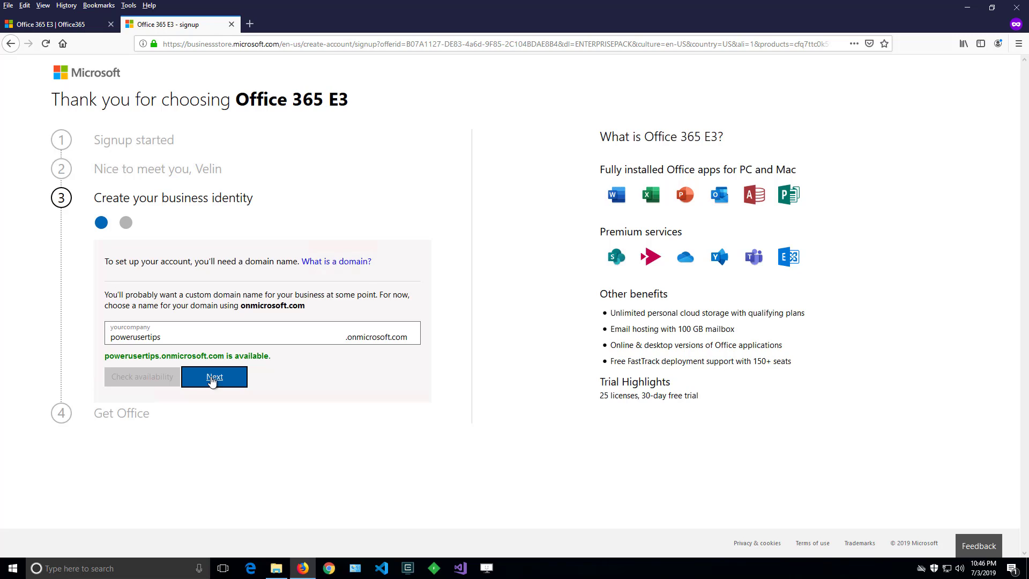
pyautogui.click(213, 378)
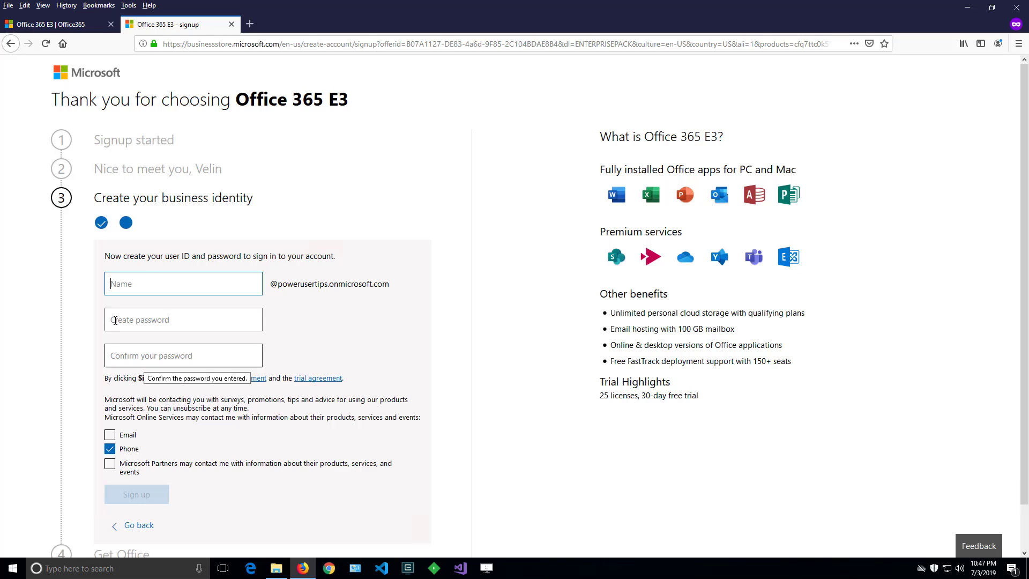
# Enter the admin user name and password, opt out of phone contact, and sign up.
pyautogui.press('Tab')
pyautogui.write('************')
pyautogui.press('Tab')
pyautogui.write('************')
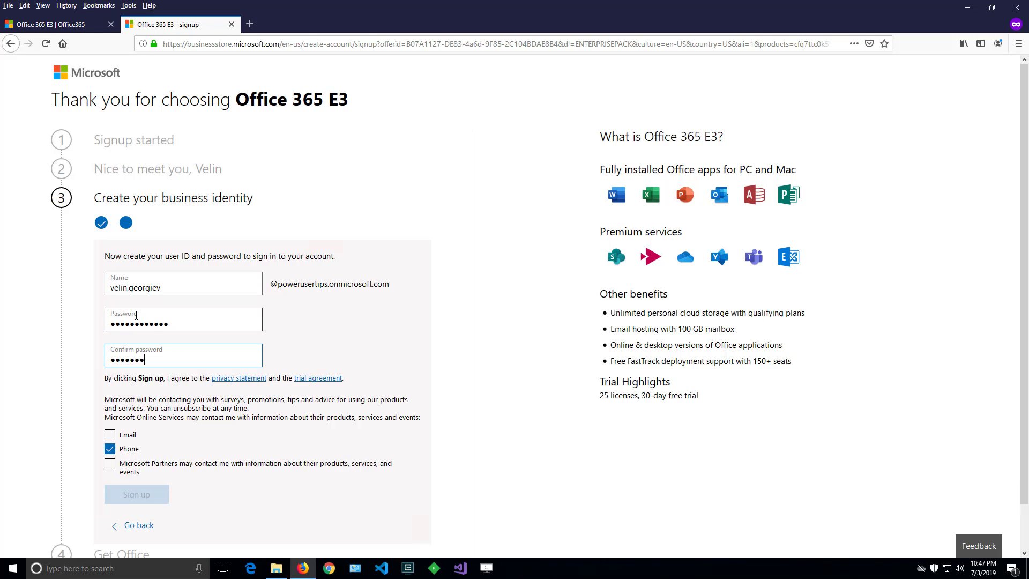
pyautogui.click(110, 449)
pyautogui.scroll(-1, 129, 455)
pyautogui.click(150, 453)
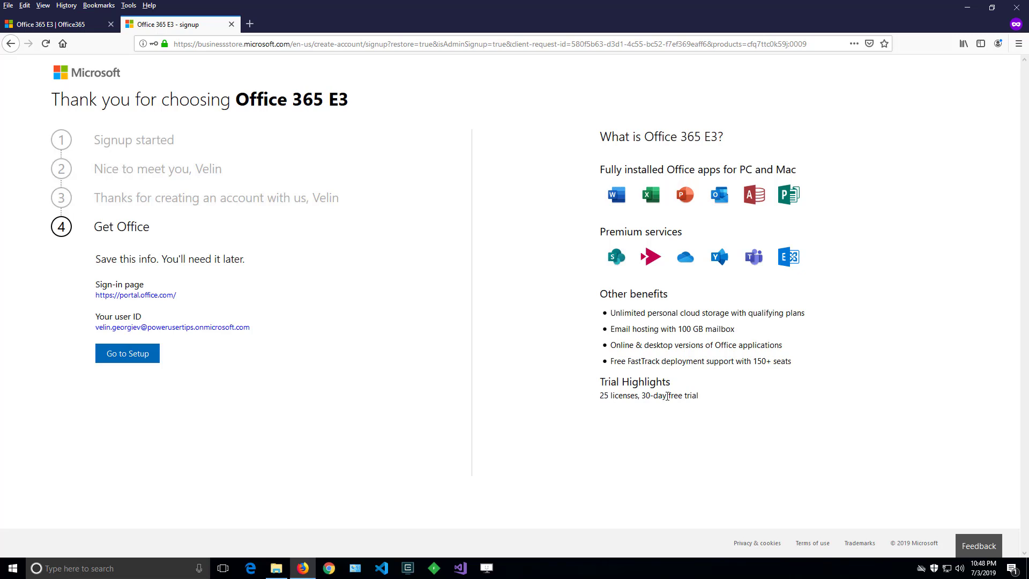
# Select the new user ID, then drag the portal.office.com link into a new tab.
pyautogui.moveTo(649, 395); pyautogui.dragTo(714, 398)
pyautogui.moveTo(601, 397); pyautogui.dragTo(637, 396)
pyautogui.click(635, 396)
pyautogui.moveTo(272, 330); pyautogui.dragTo(97, 332)
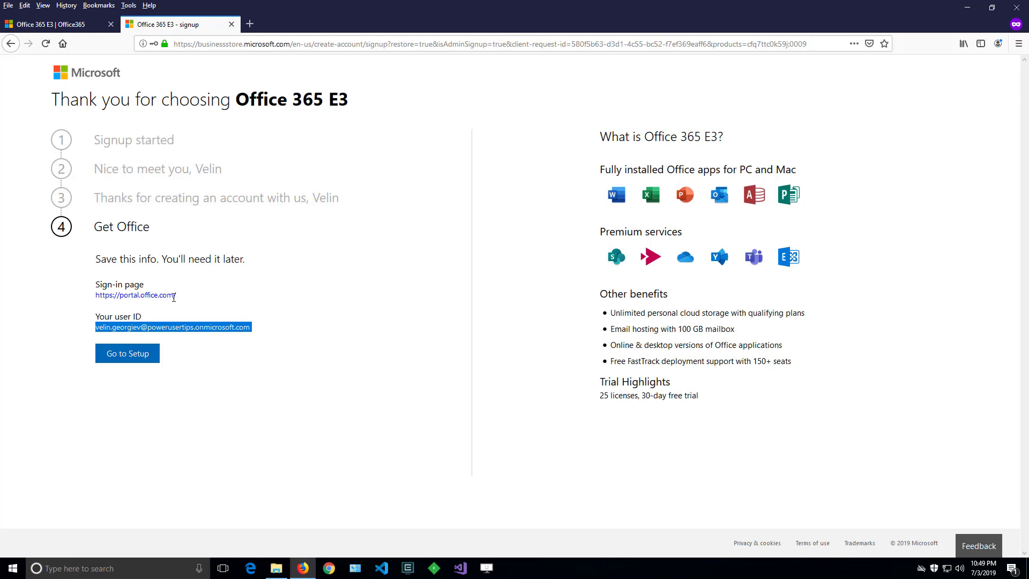
pyautogui.moveTo(190, 295); pyautogui.dragTo(252, 27)
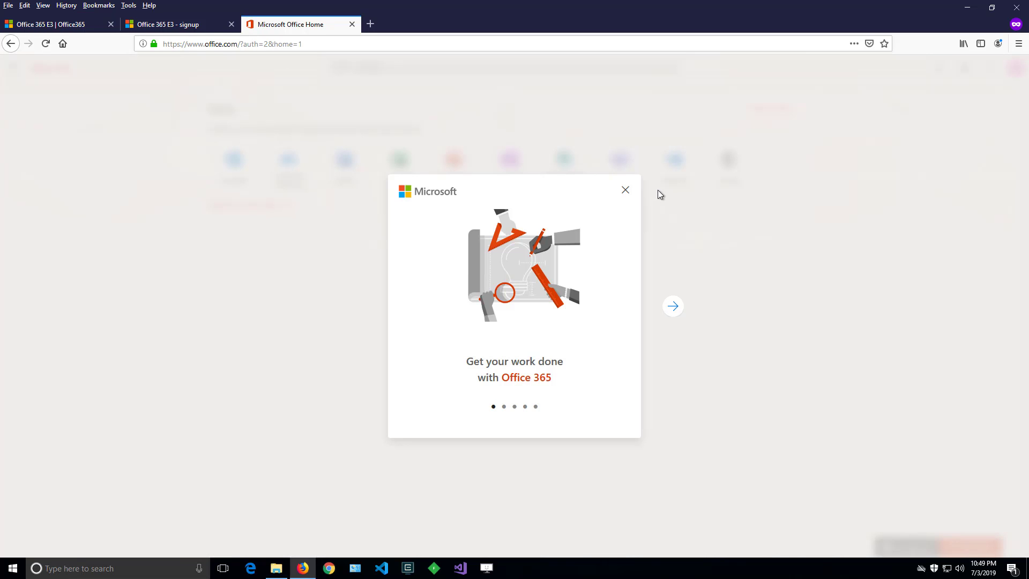
# Step through all slides of the welcome tour, finish it, and dismiss the Office 365 apps tip.
pyautogui.click(676, 306)
pyautogui.click(676, 306)
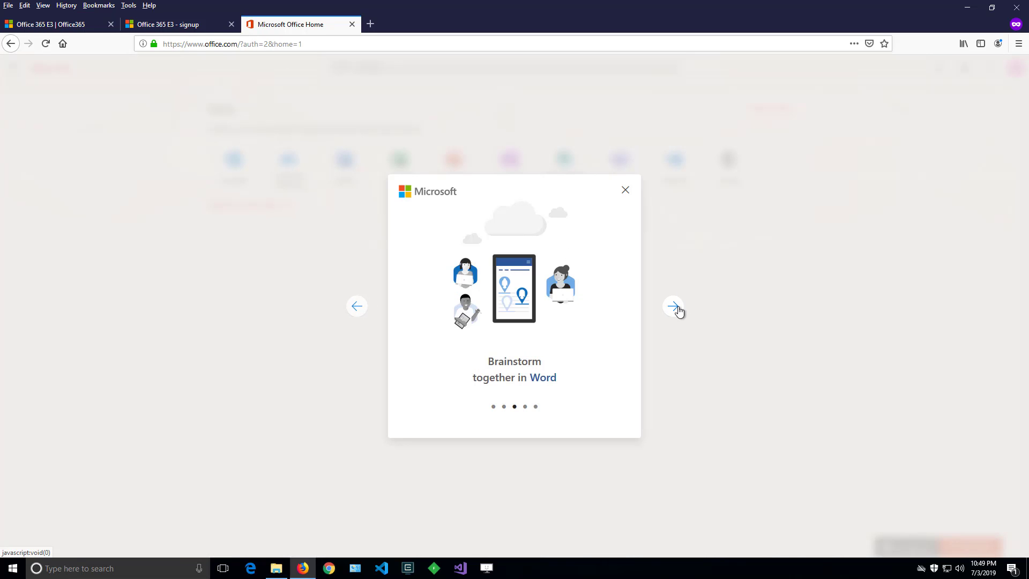
pyautogui.click(678, 309)
pyautogui.click(677, 309)
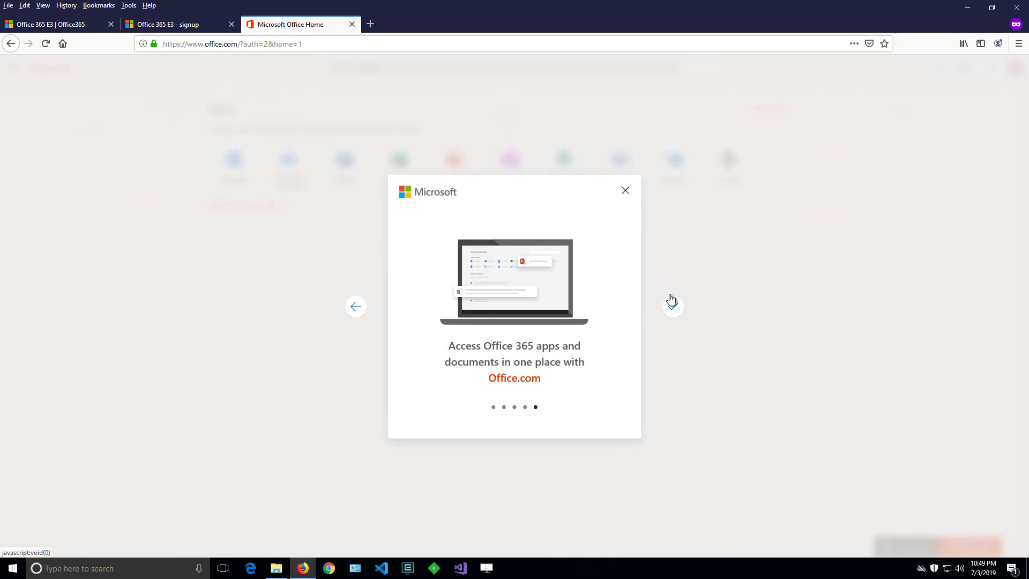
pyautogui.click(672, 304)
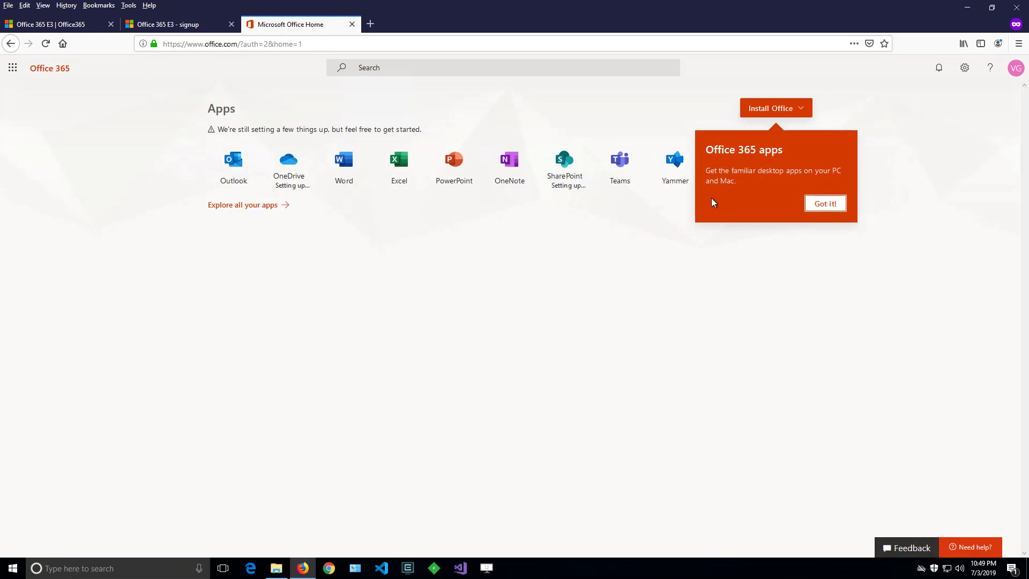
pyautogui.click(830, 209)
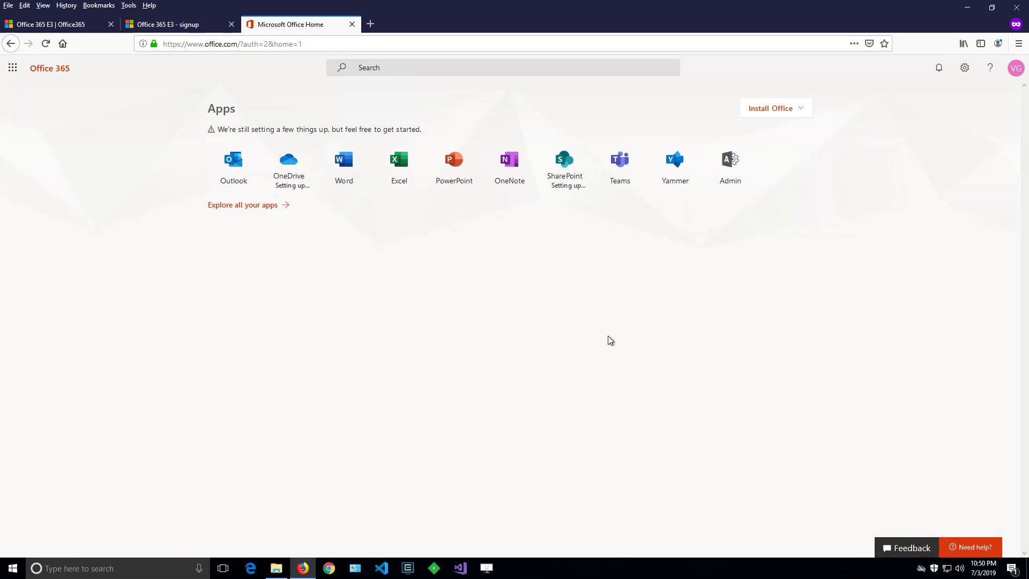
# Reload the Office home page after setup finishes and launch the SharePoint app.
pyautogui.click(45, 44)
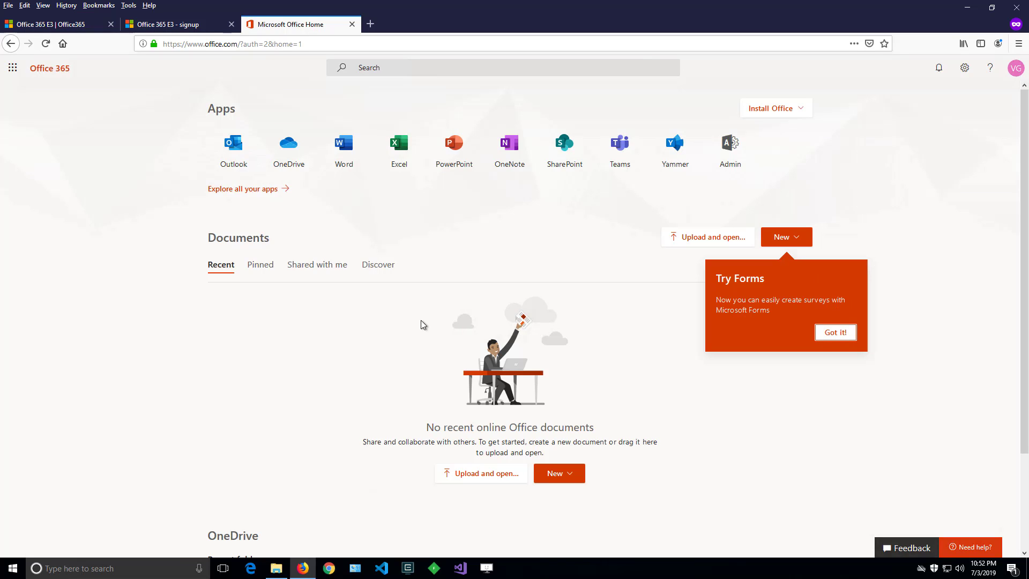
pyautogui.scroll(-2, 282, 389)
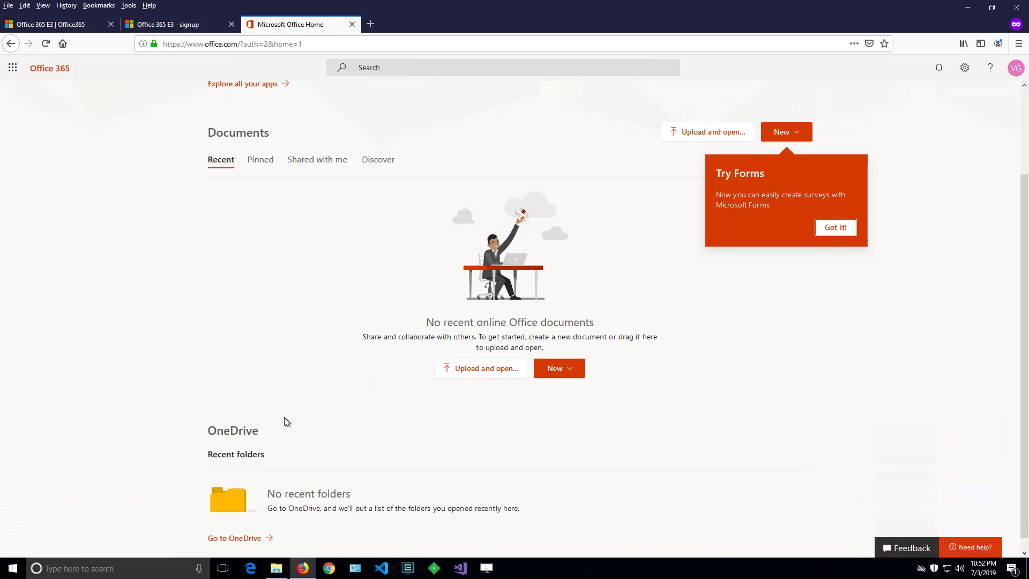
pyautogui.scroll(-1, 284, 417)
pyautogui.scroll(2, 284, 421)
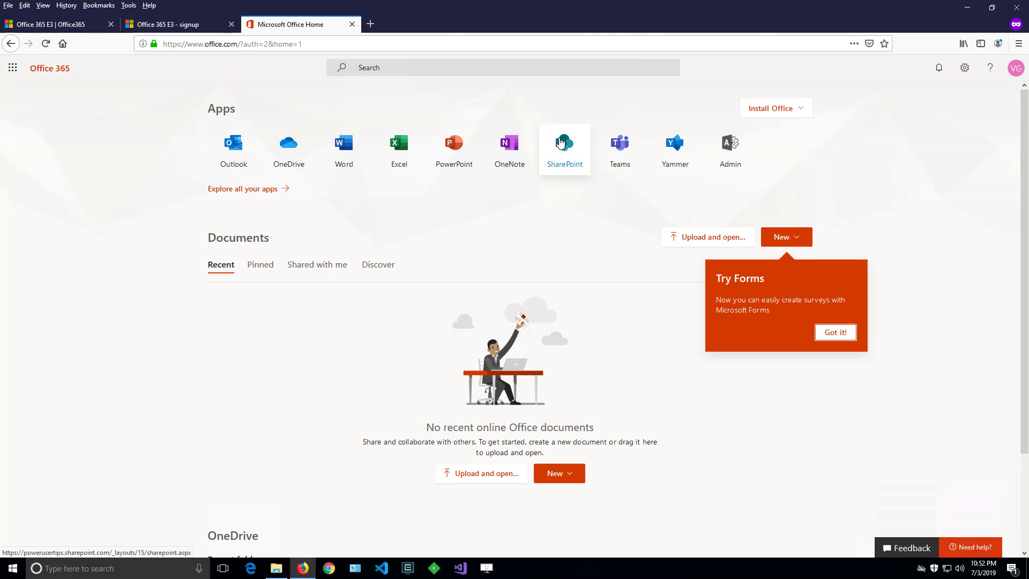
pyautogui.click(558, 159)
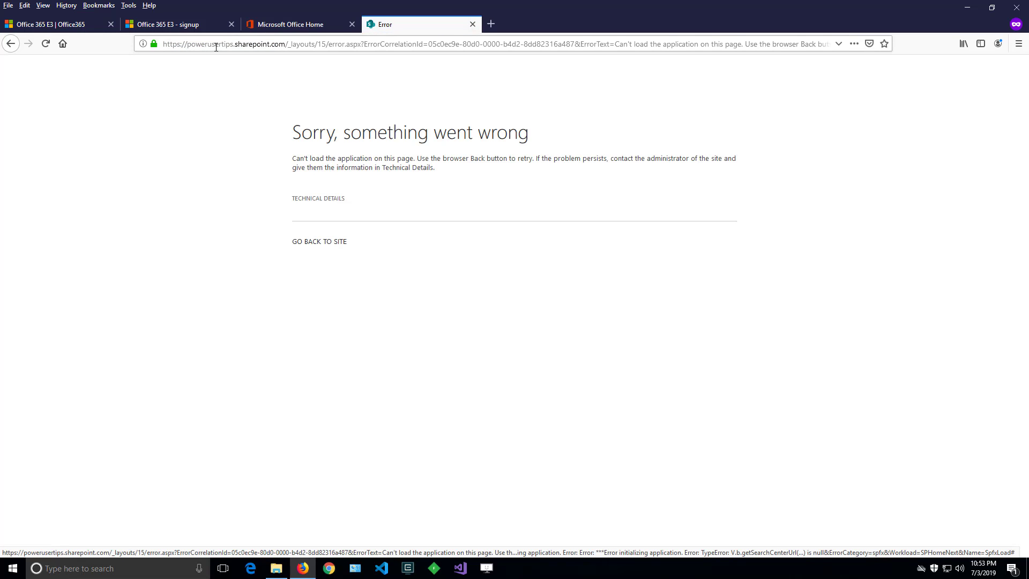
# Go back from the error to the powerusertips.sharepoint.com Communication site and check its address.
pyautogui.click(331, 244)
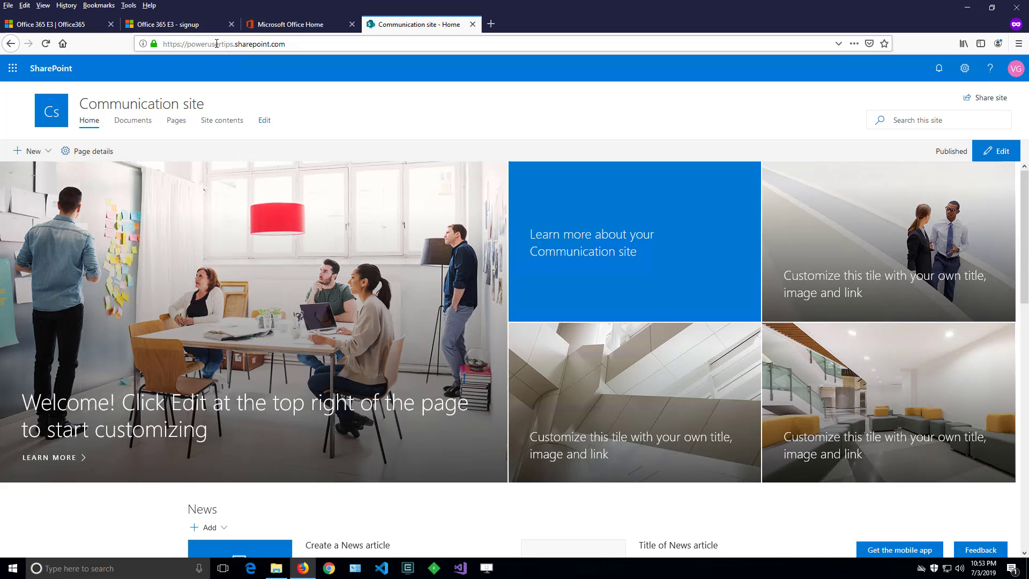
pyautogui.doubleClick(217, 43)
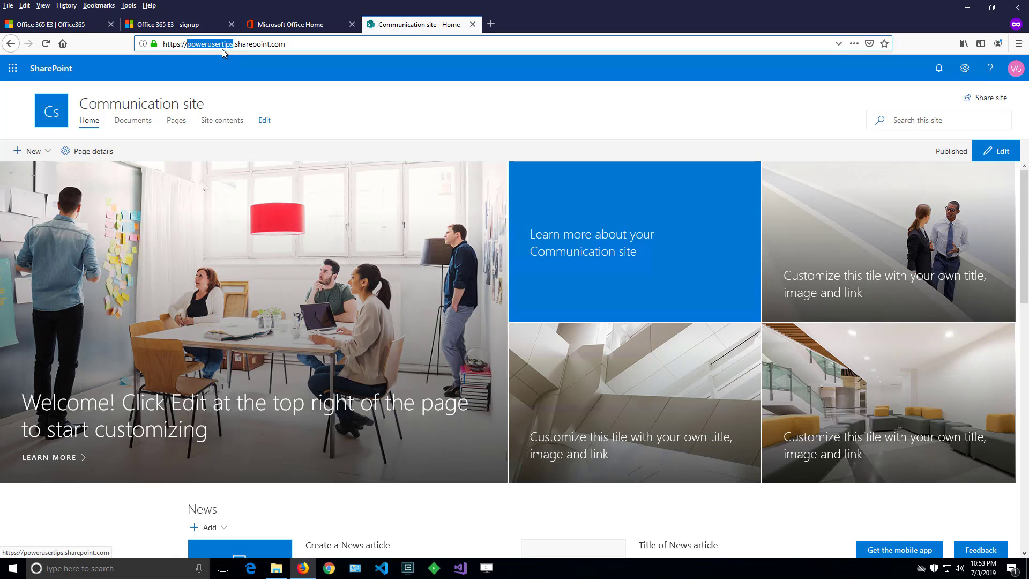
pyautogui.click(301, 44)
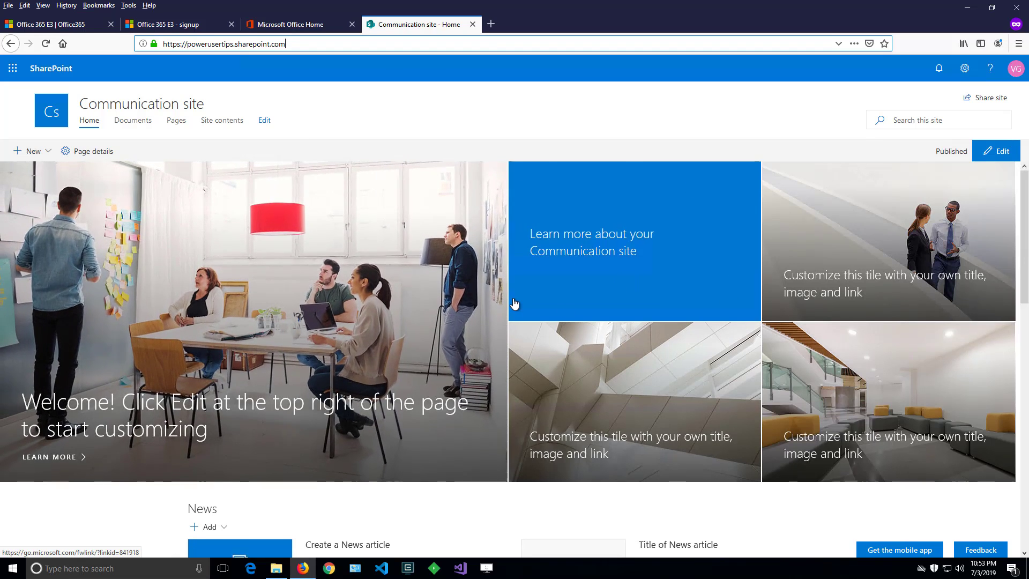
pyautogui.scroll(-5, 515, 304)
pyautogui.scroll(5, 513, 303)
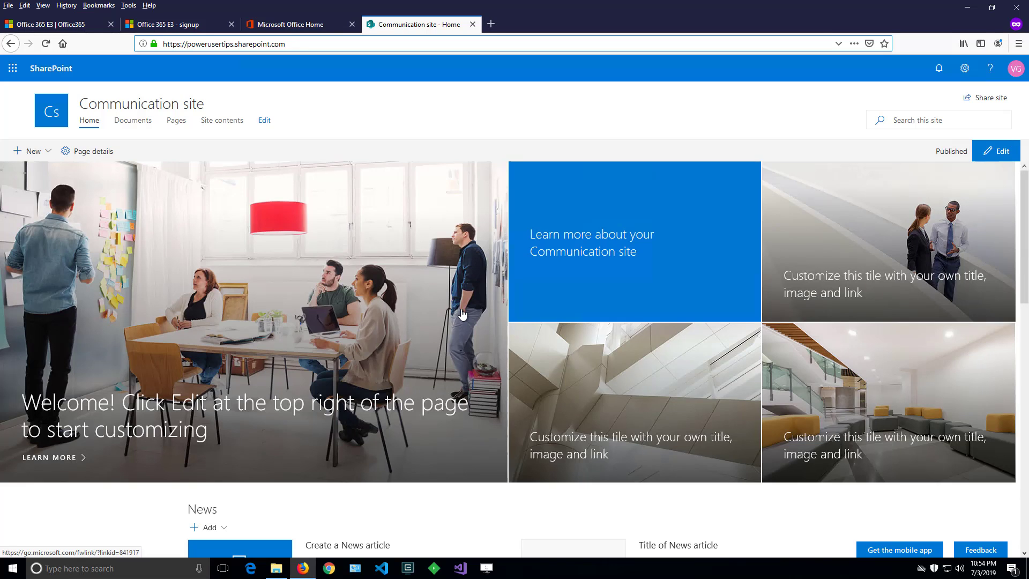